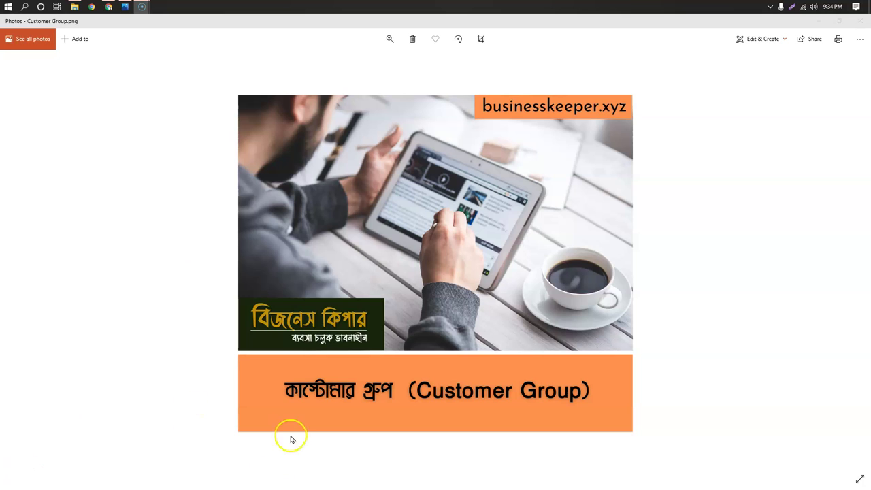
- Focus the Windows Photos viewer showing the Customer Group.png banner
left_click(138, 77)
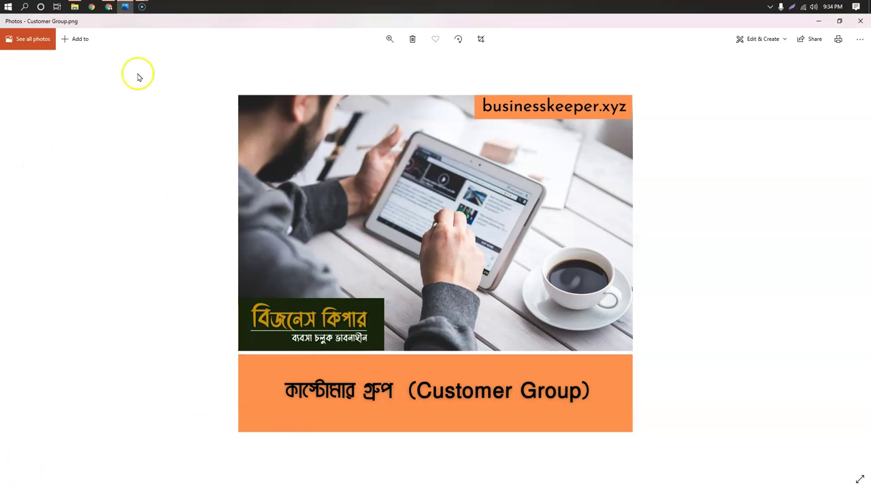
- Review the new-customer form's Customer Group choices, then open the all-warehouse Products list
left_click(109, 8)
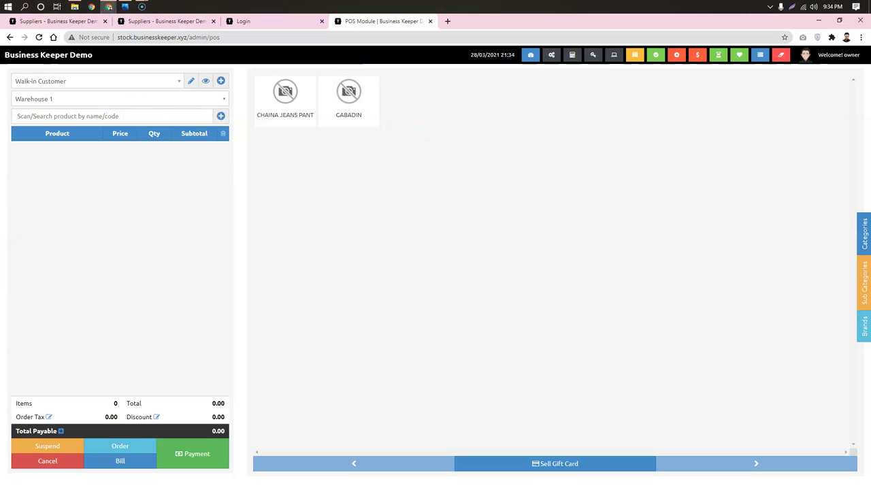
left_click(221, 81)
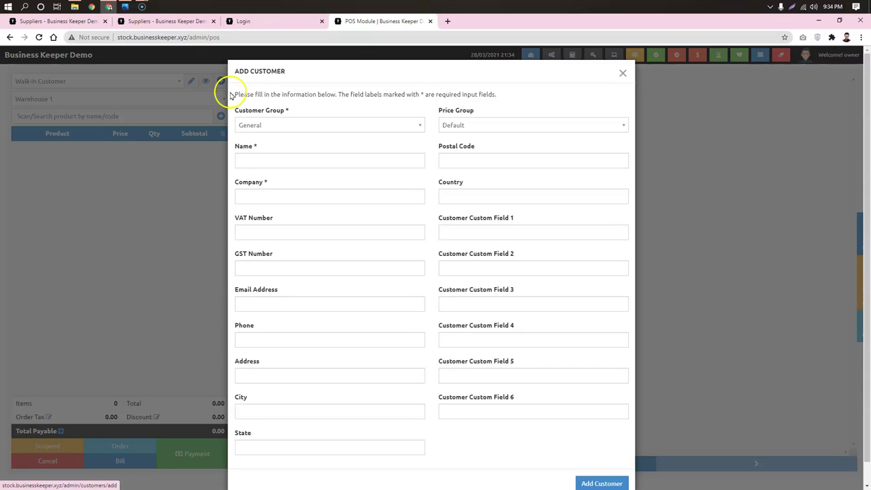
left_click_drag(292, 110, 235, 112)
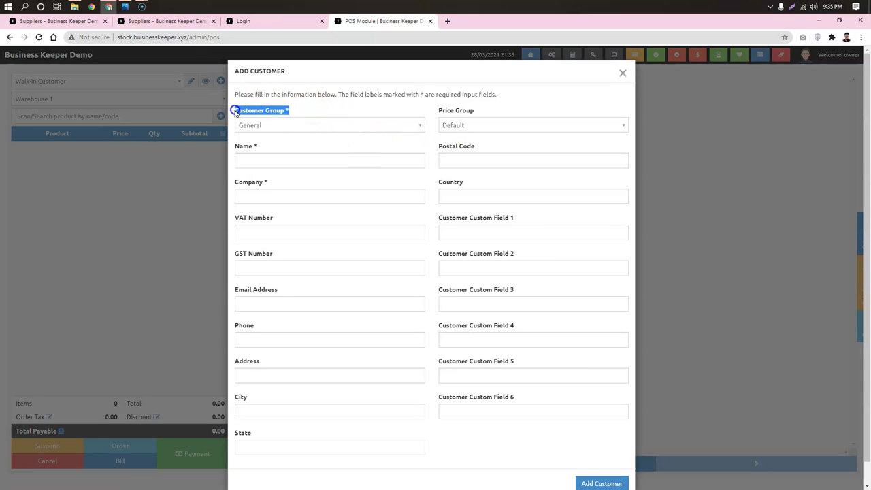
left_click(326, 108)
left_click(409, 127)
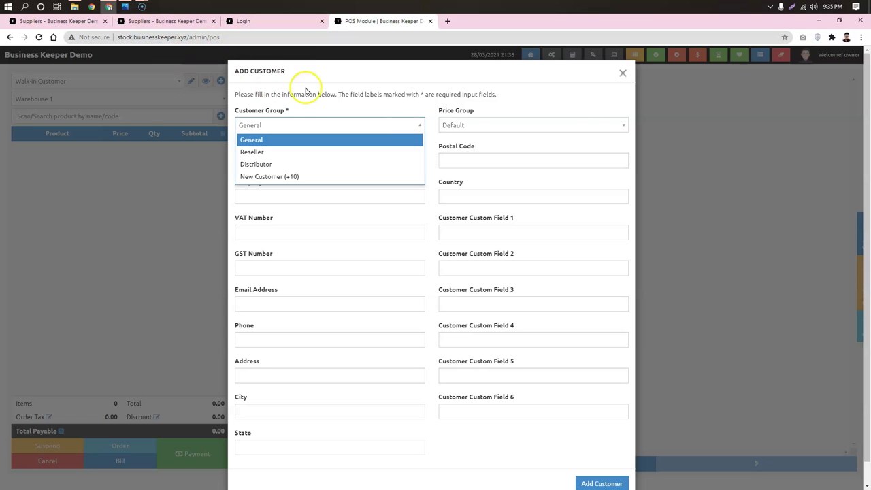
left_click(167, 21)
left_click(243, 144)
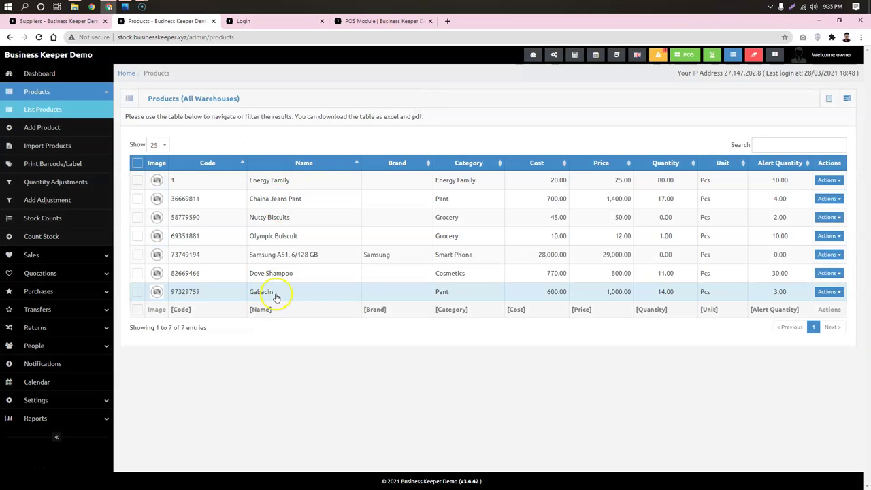
left_click(282, 283)
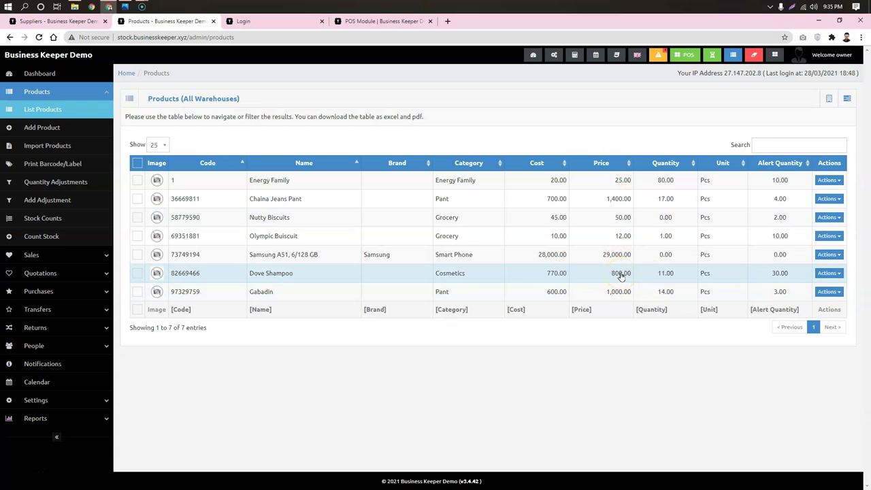
left_click(614, 283)
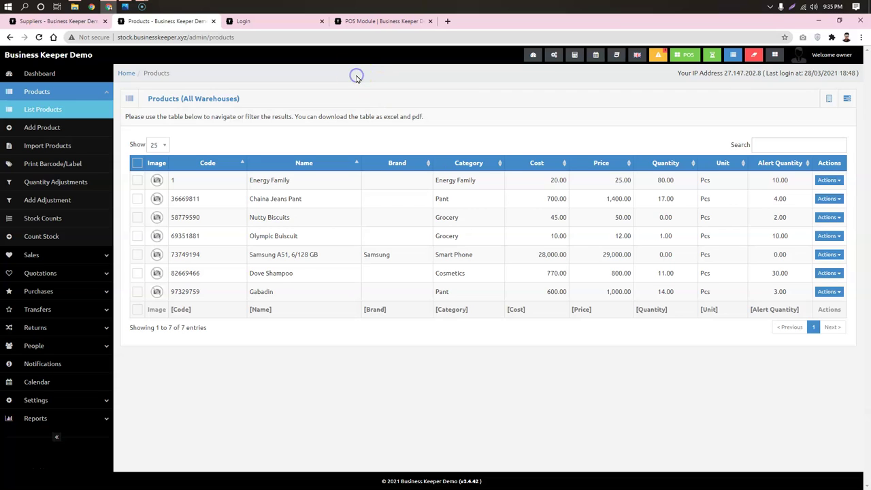
- Close the Add Customer form and open Settings > Customer Groups, noting Reseller at -5
left_click(378, 22)
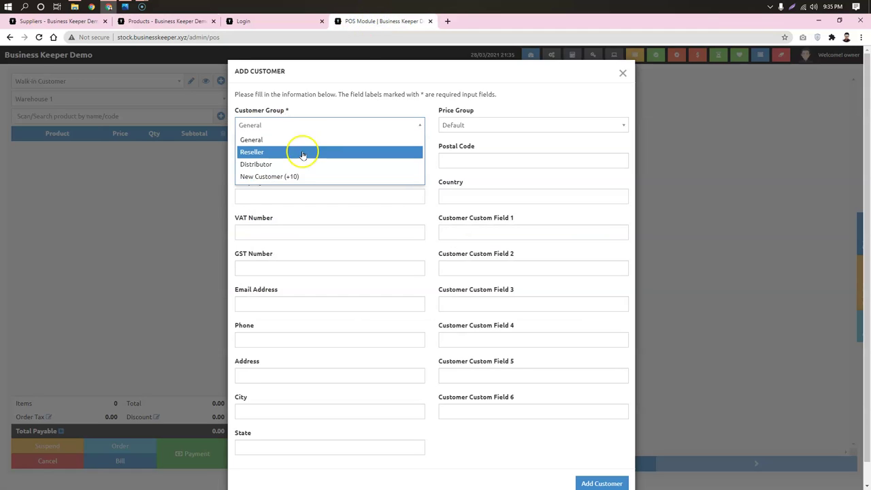
left_click(159, 172)
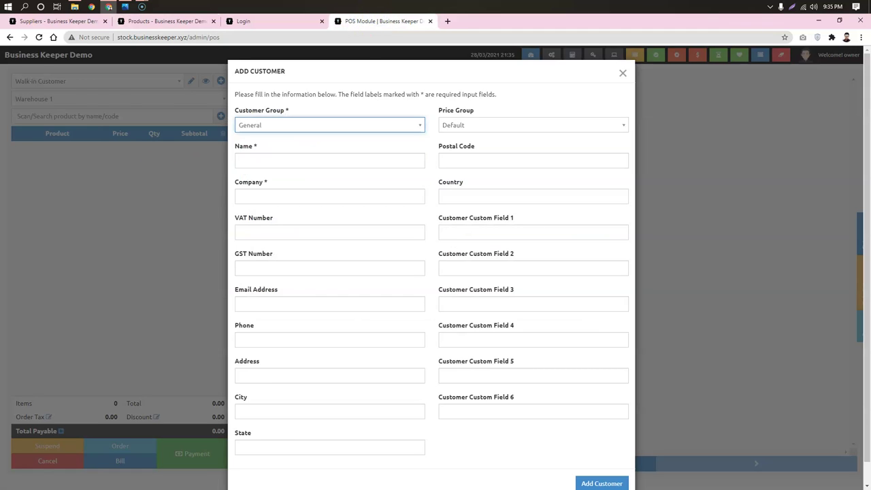
left_click(621, 74)
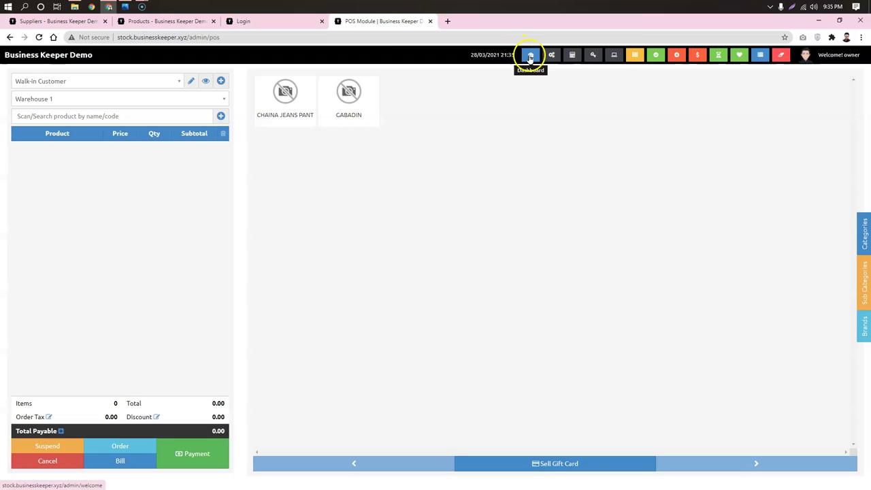
left_click(530, 56)
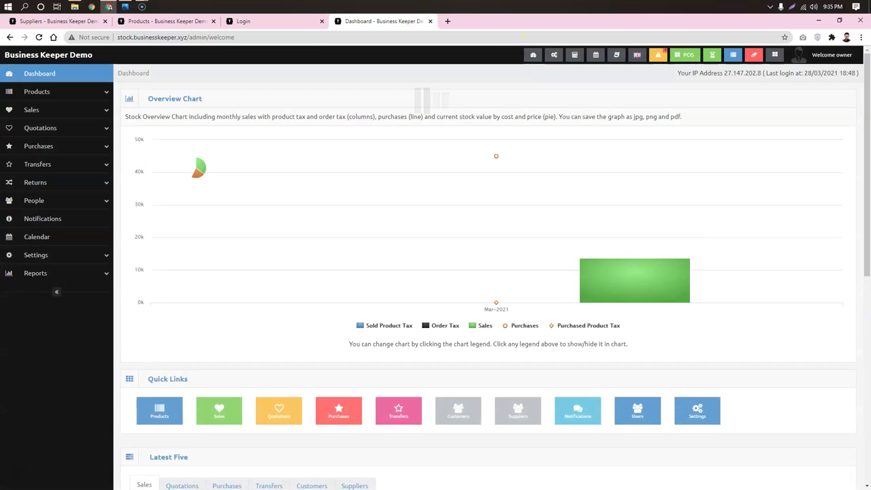
left_click(73, 262)
scroll(71, 263, "down", 2)
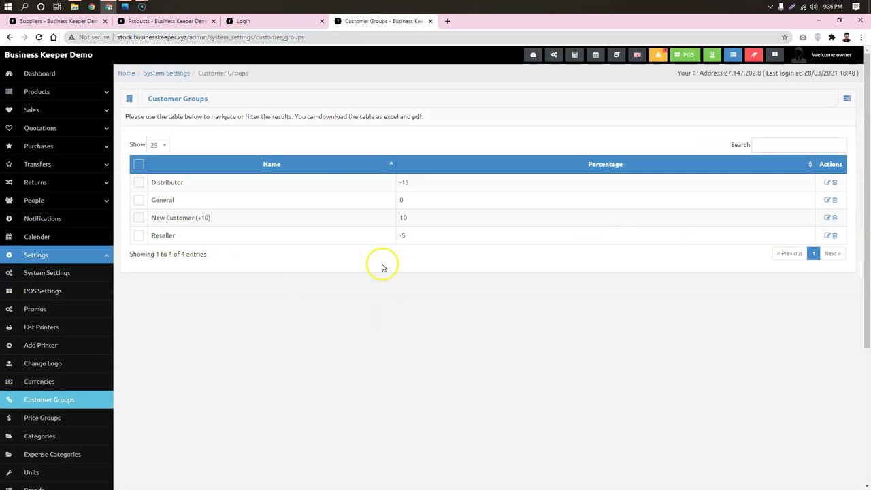
left_click_drag(406, 236, 398, 239)
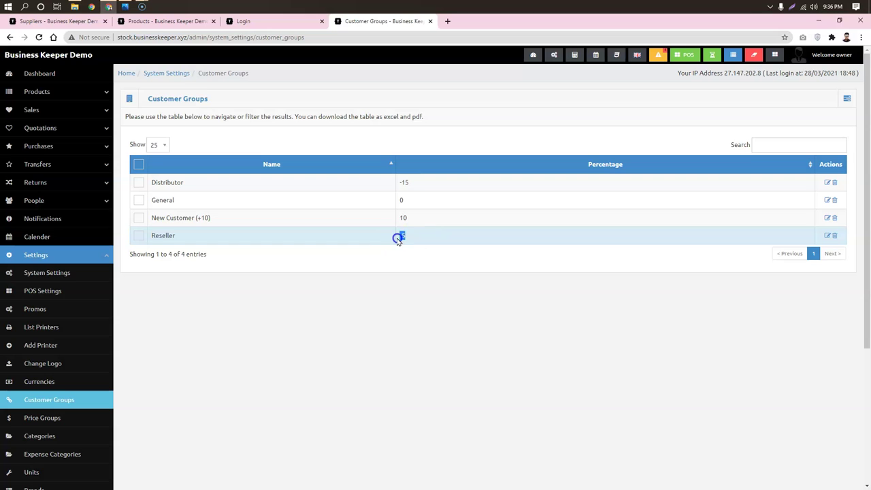
left_click(484, 284)
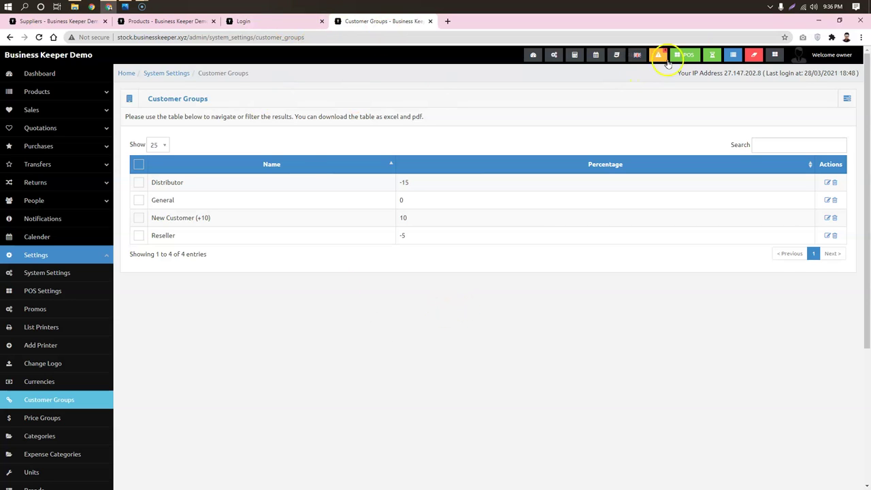
- Add customer 'New Client' in the Reseller group from the POS screen
left_click(688, 54)
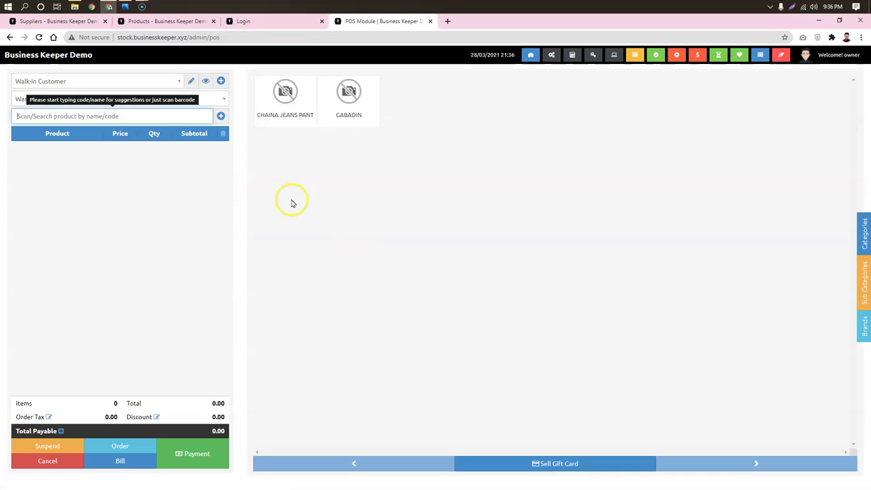
left_click(220, 81)
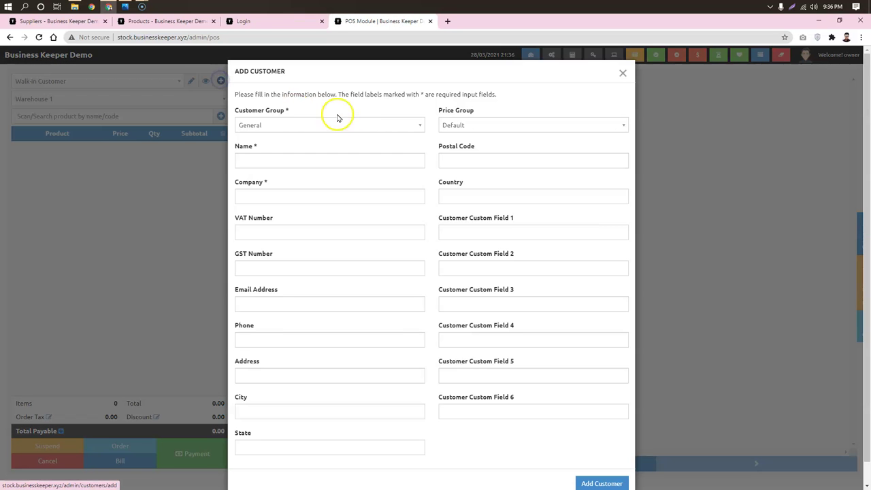
left_click(365, 127)
left_click(291, 151)
left_click(323, 160)
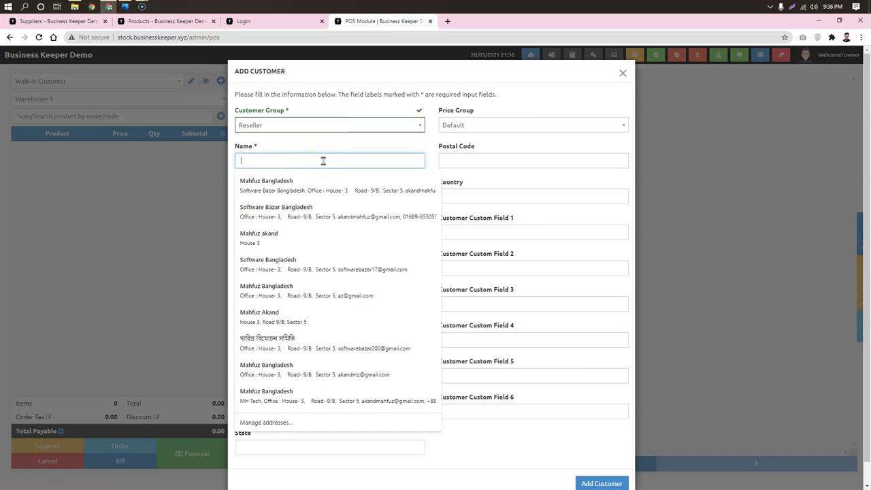
type("New Client")
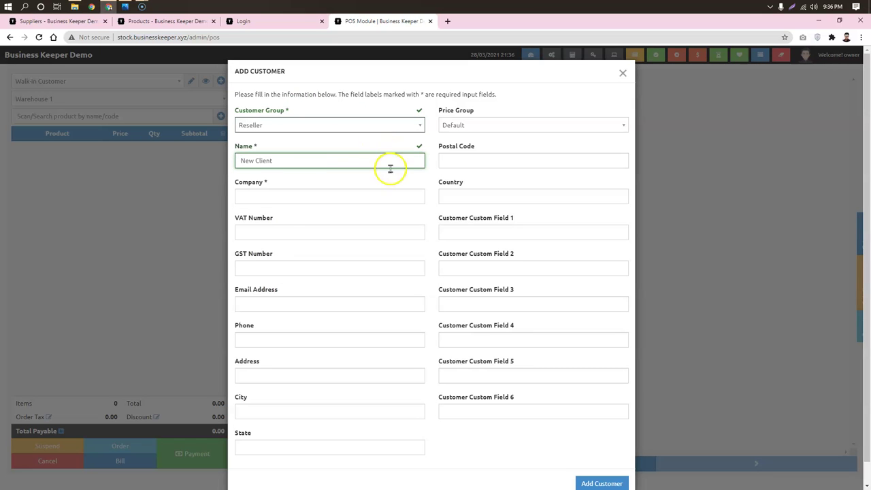
left_click(389, 171)
scroll(633, 385, "down", 1)
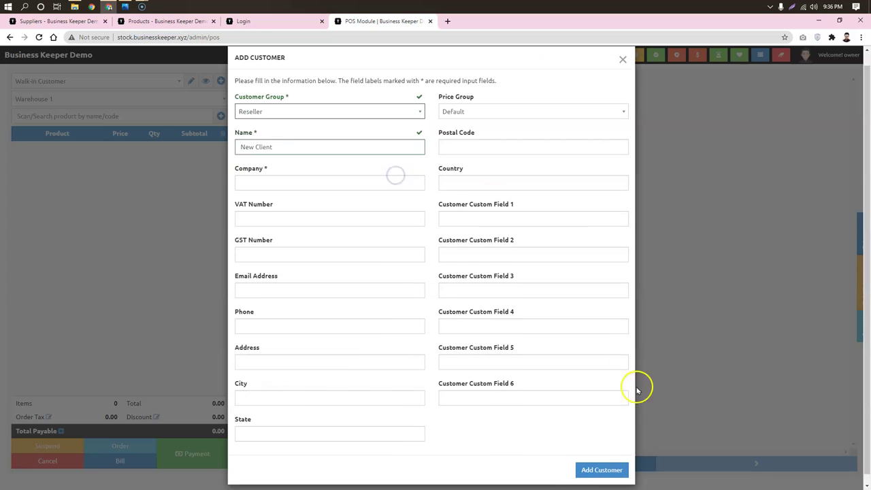
left_click(601, 462)
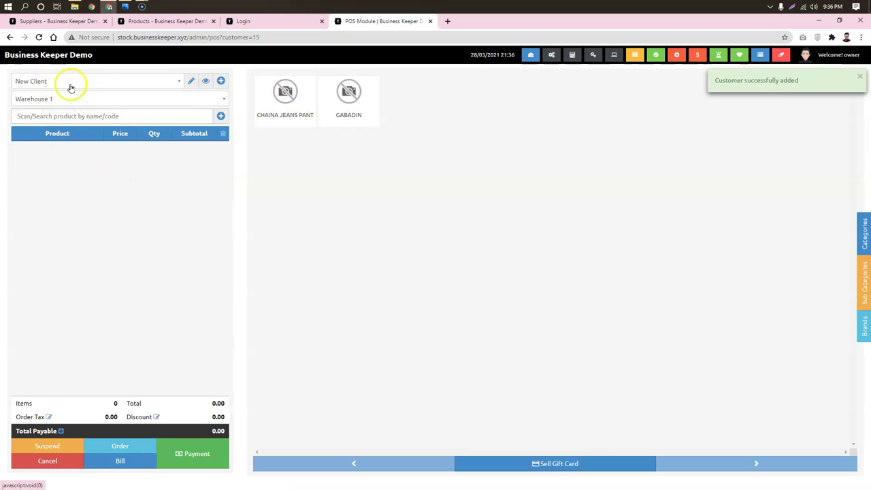
- Scan Dove Shampoo code 82669466 into the cart for New Client at 760
left_click(54, 115)
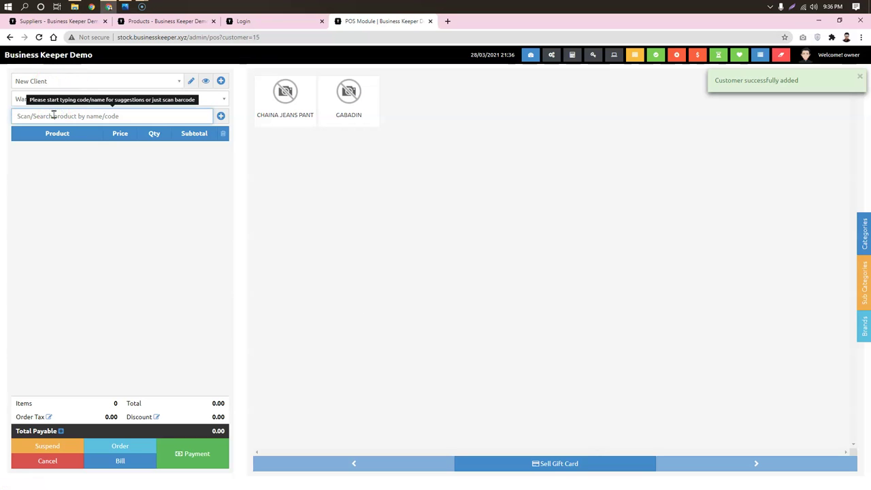
type("82669466")
key("Return")
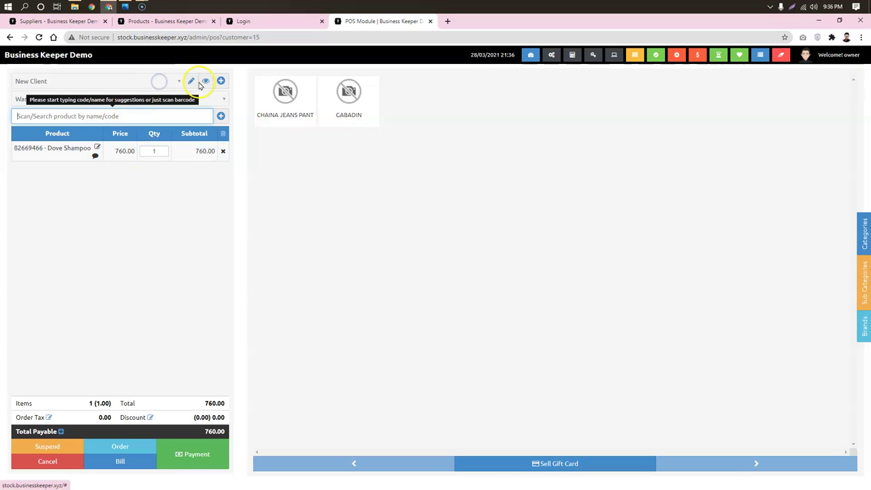
- Switch the sale customer to Walk-in Customer and search 'dov' to compare the 800 price
left_click(138, 82)
type("wa")
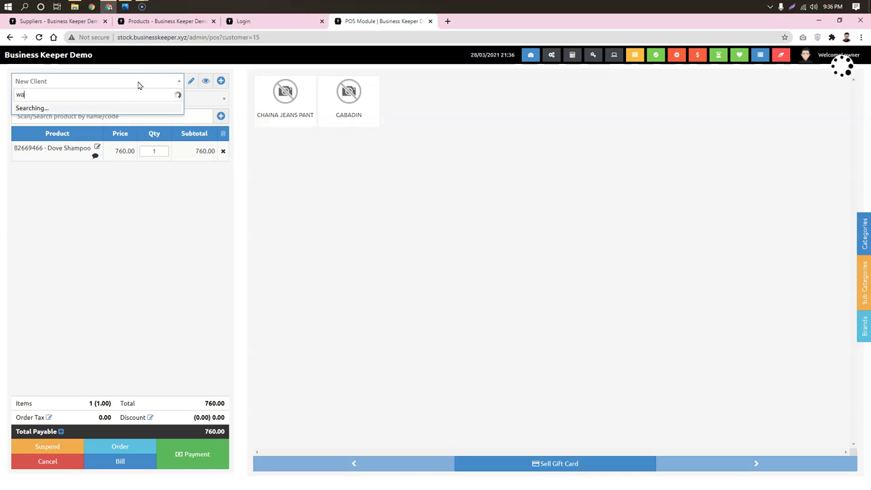
key("Return")
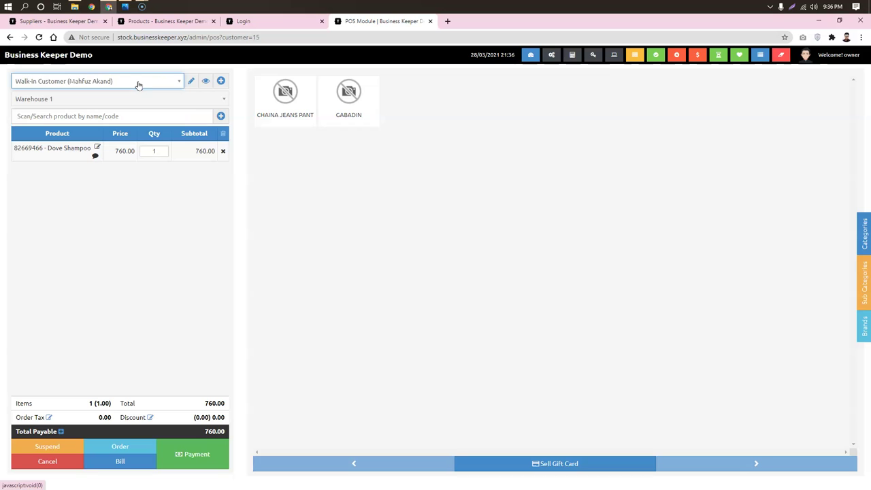
left_click(222, 151)
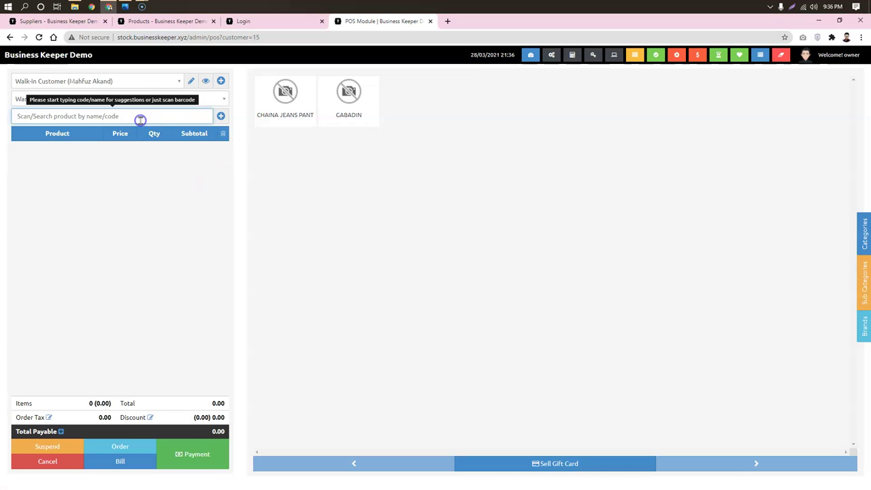
type("dov")
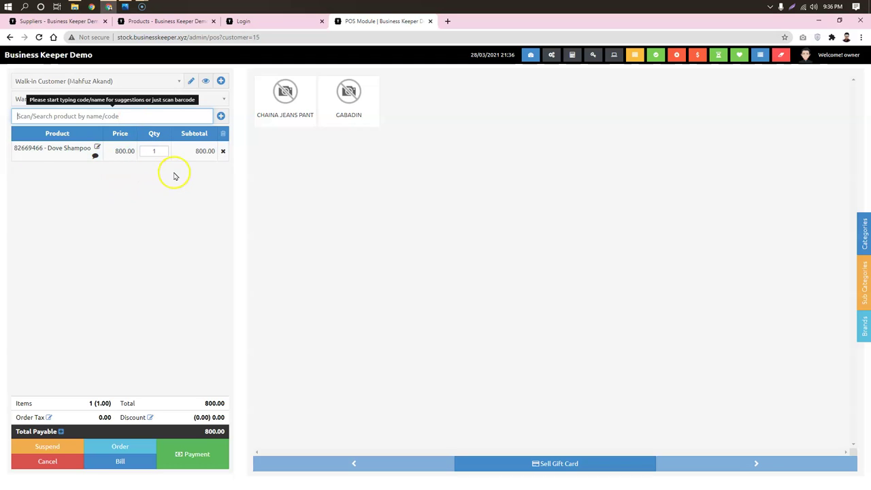
left_click(39, 37)
- Reselect New Client as the sale customer and glance at the Products tab
left_click(118, 87)
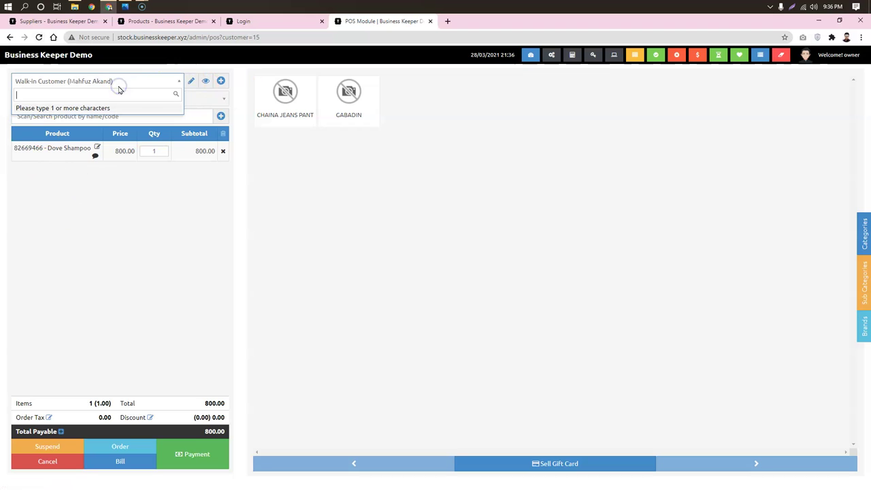
type("new")
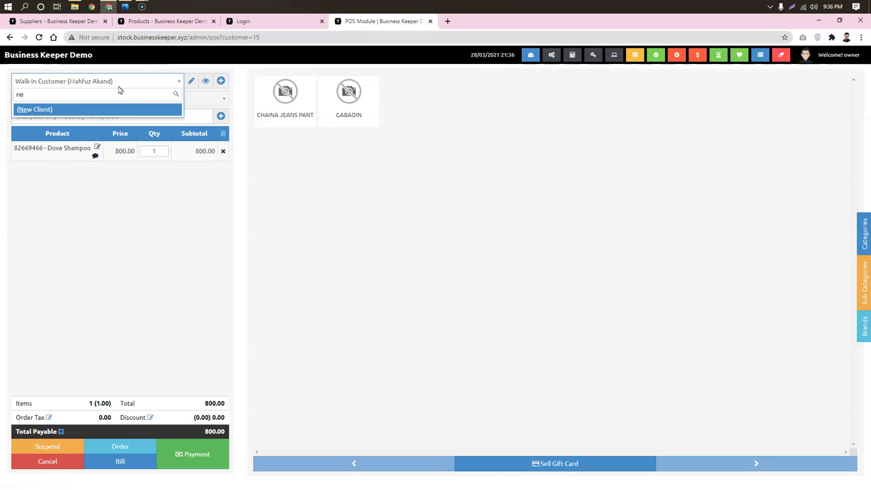
left_click(115, 108)
left_click(223, 151)
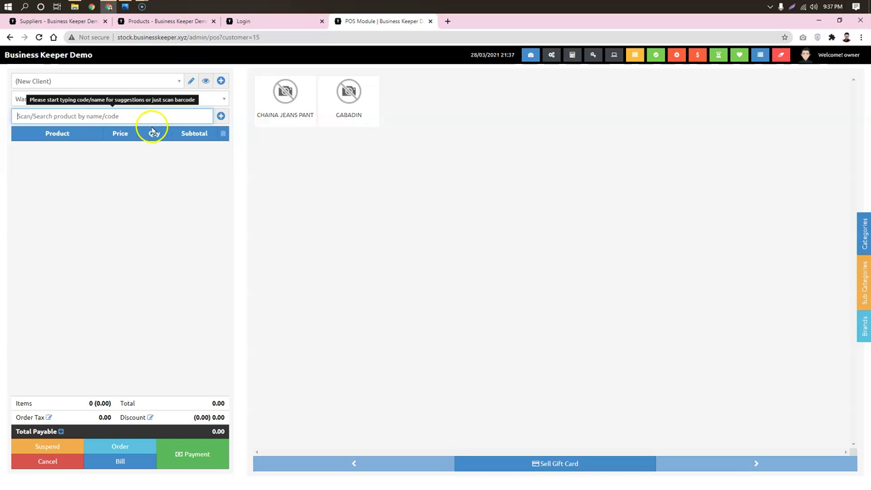
left_click(170, 22)
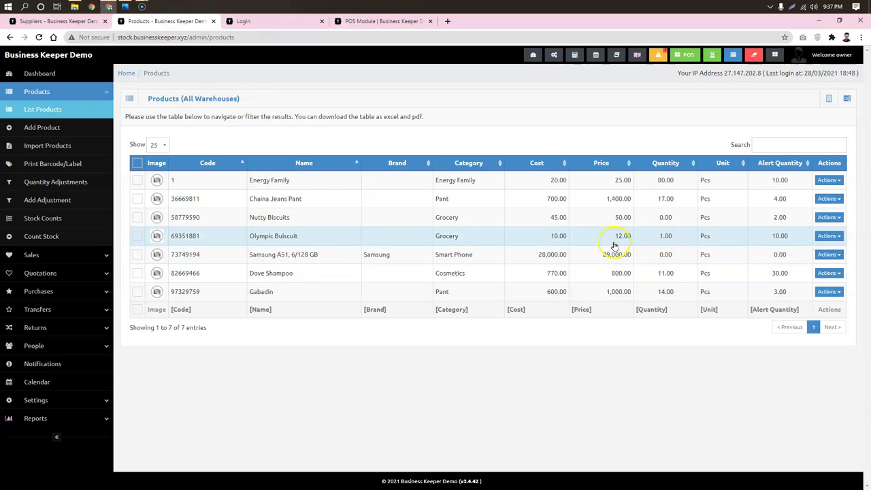
left_click(378, 21)
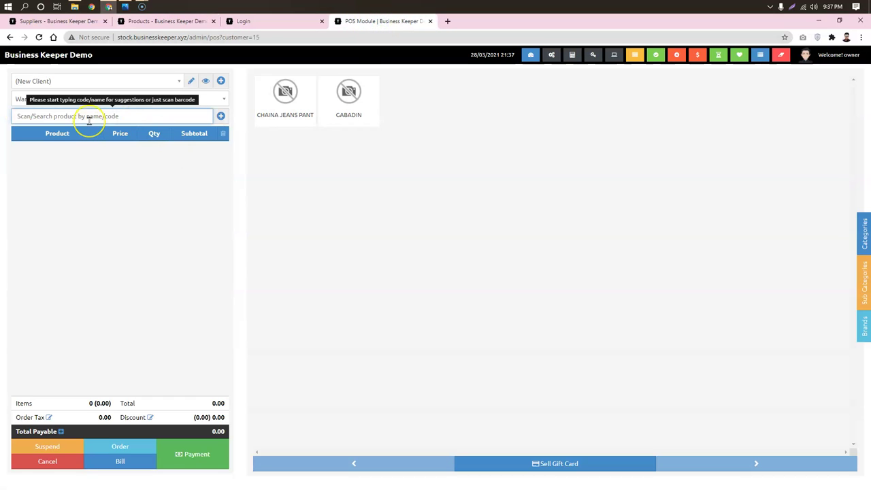
- Search POS for 'oly', find no match, and check the Products list for Olympic Buiscuit
type("oly")
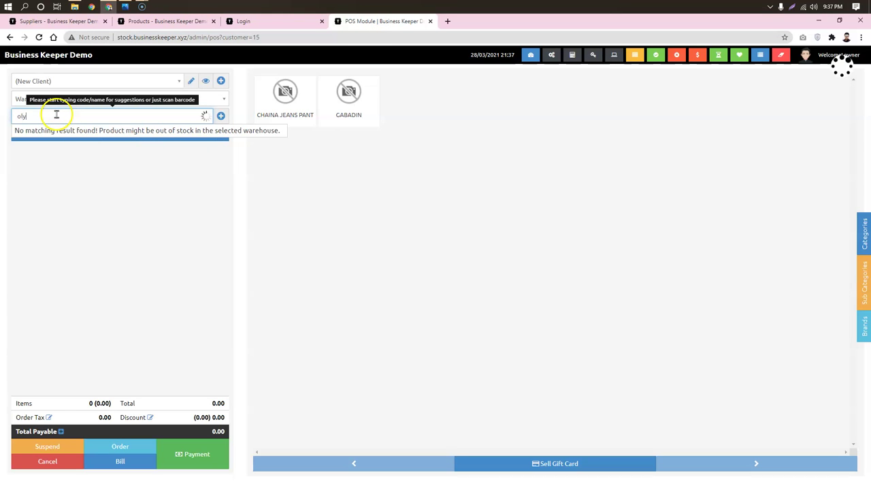
left_click(91, 239)
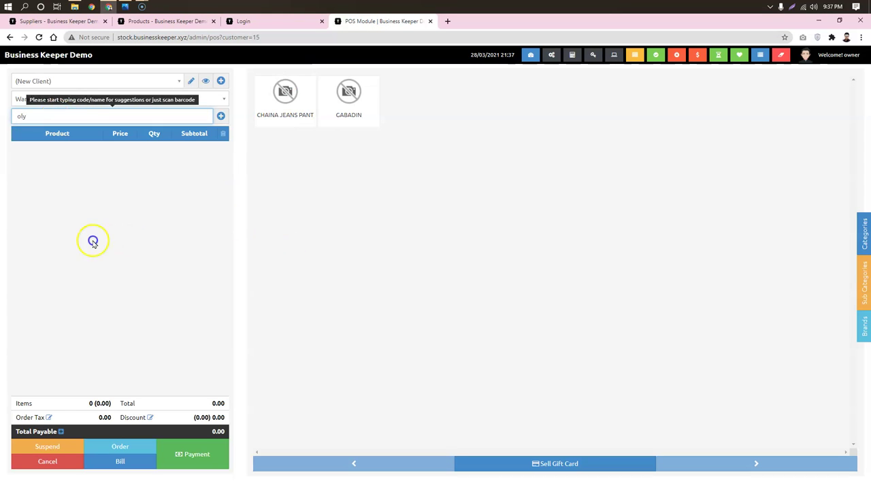
left_click(262, 21)
left_click(197, 21)
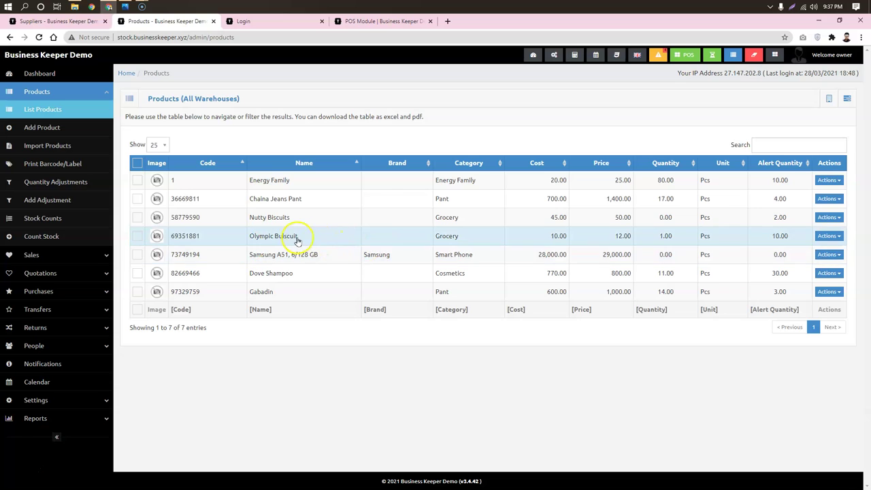
left_click(383, 21)
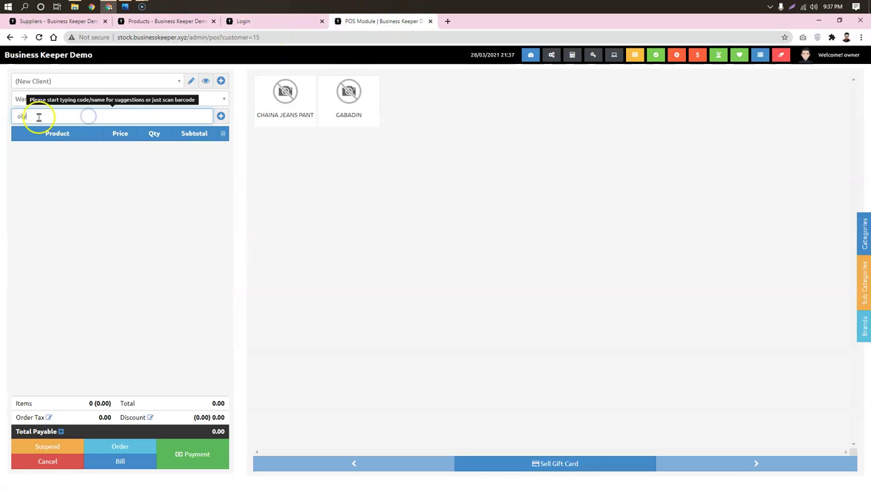
- Set the sale warehouse to WHI 2 and add Olympic Buiscuit at 11.40 via 'oly'
left_click(87, 99)
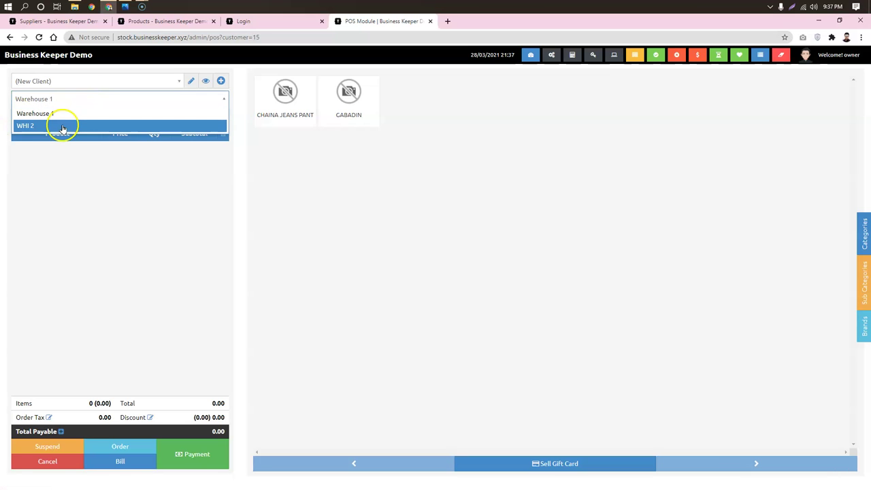
left_click(61, 126)
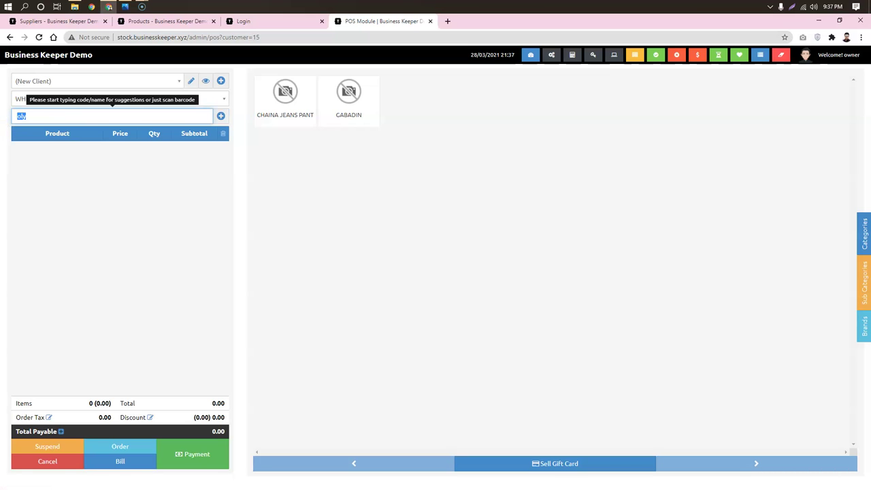
type("oly")
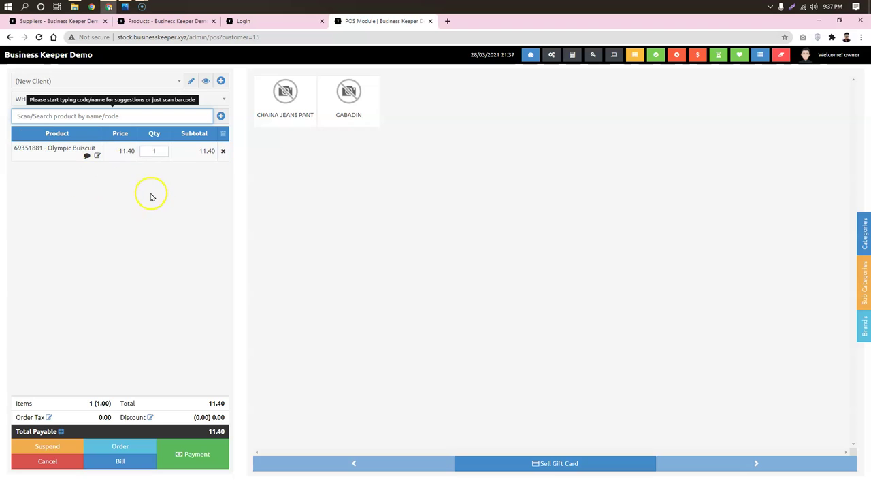
left_click(57, 115)
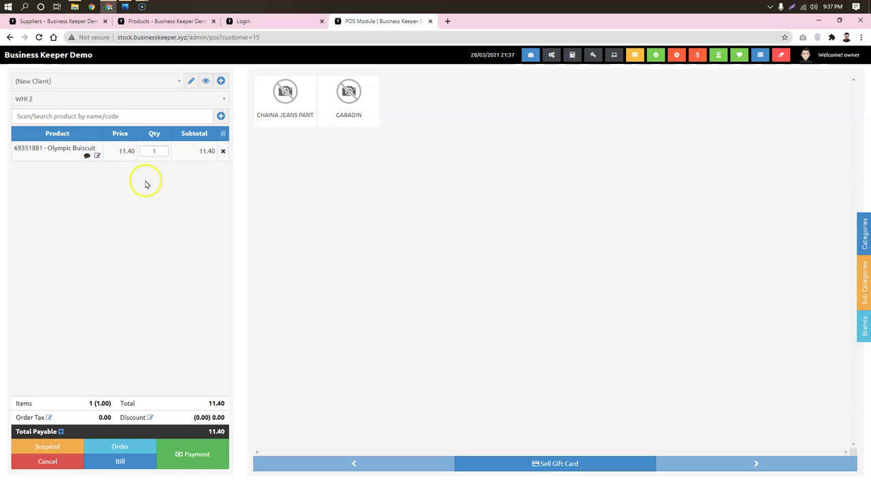
- Remove Olympic Buiscuit from the cart and open Settings > Customer Groups
left_click(223, 155)
left_click(167, 19)
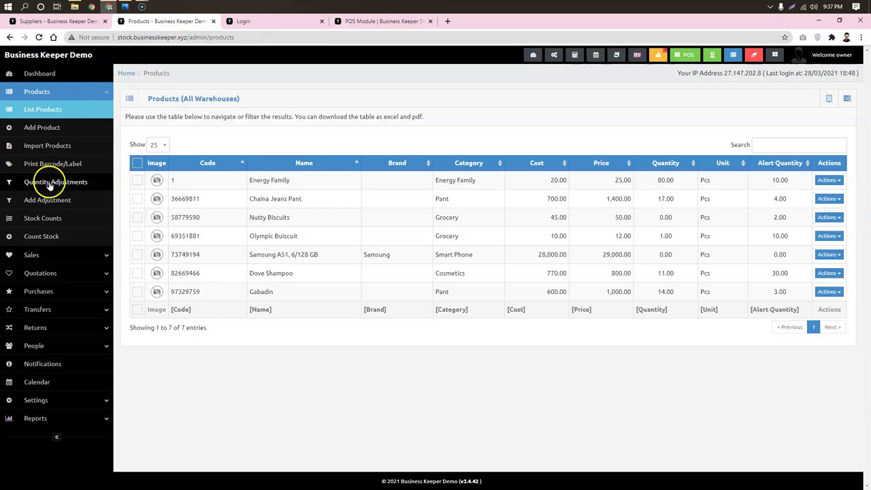
left_click(97, 402)
scroll(39, 288, "down", 3)
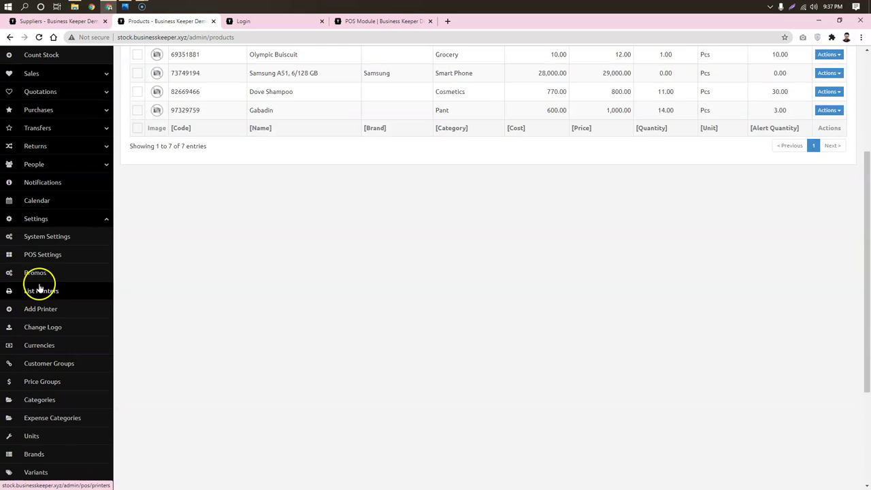
left_click(41, 364)
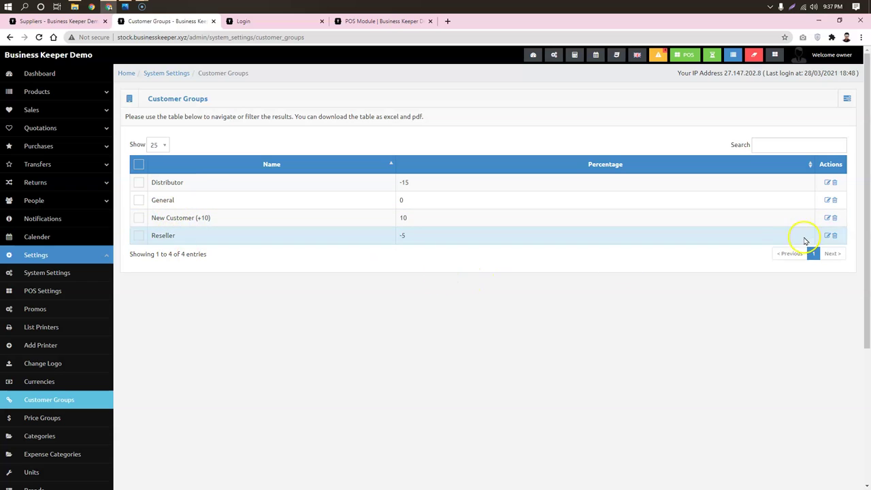
- Change the Reseller group percentage to -50 and save it
left_click(827, 235)
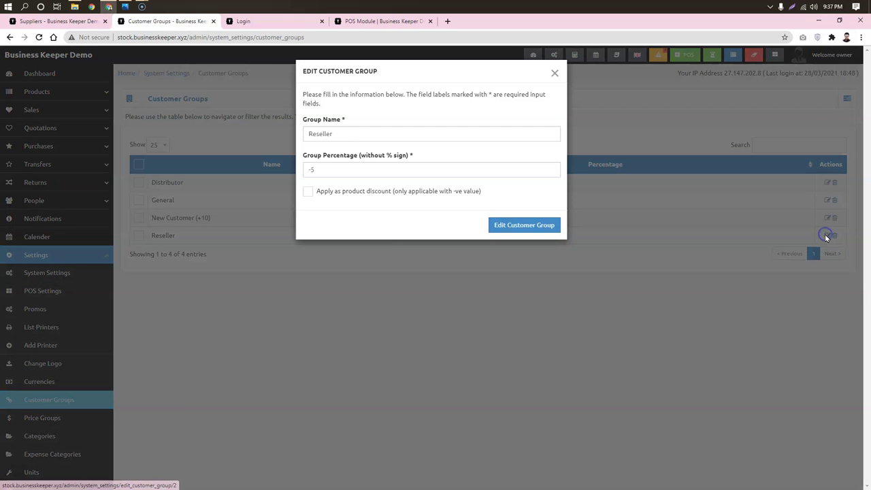
left_click(329, 171)
type("0")
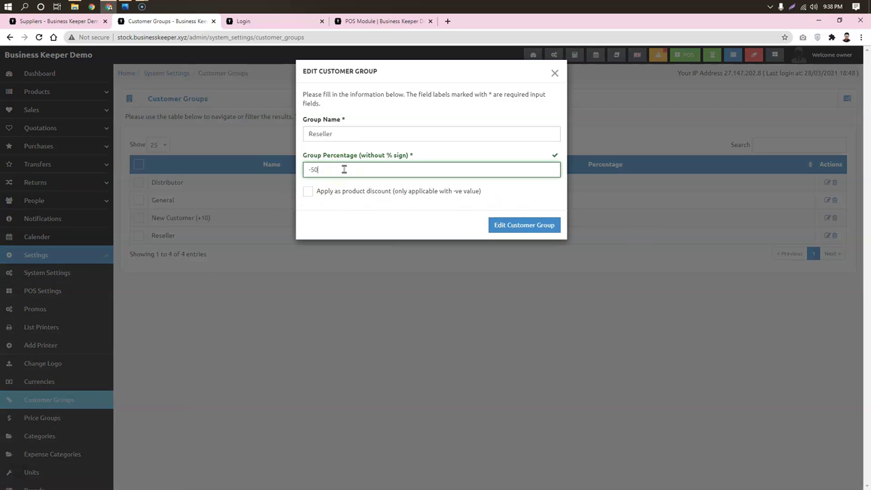
left_click(531, 225)
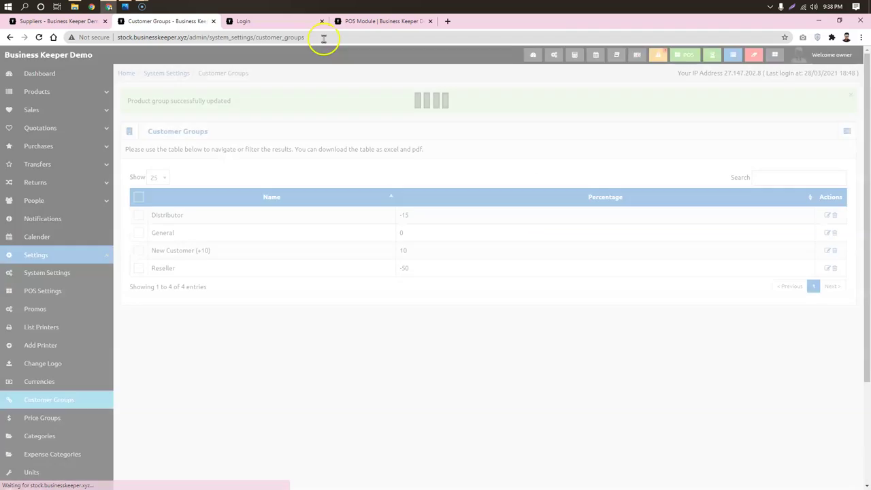
- Reload the POS, pick Warehouse 1, and add Dove Shampoo via '82' at 400.00
left_click(387, 21)
left_click(39, 37)
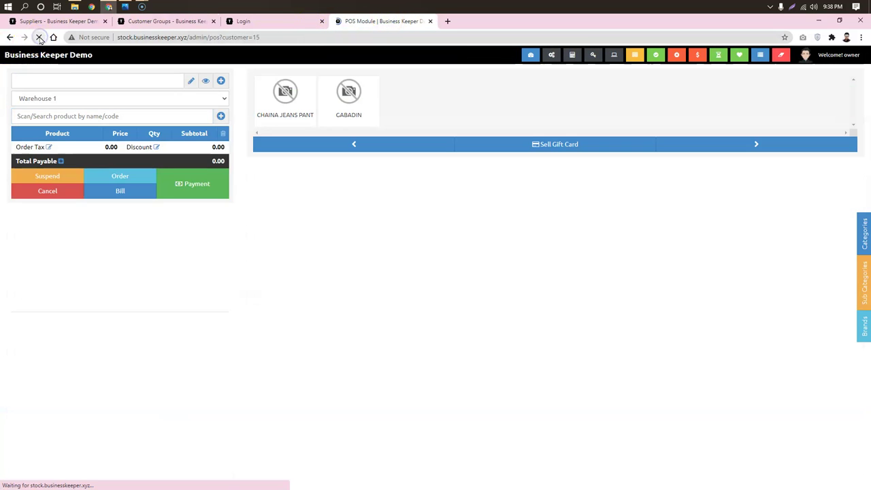
left_click(214, 121)
left_click(69, 116)
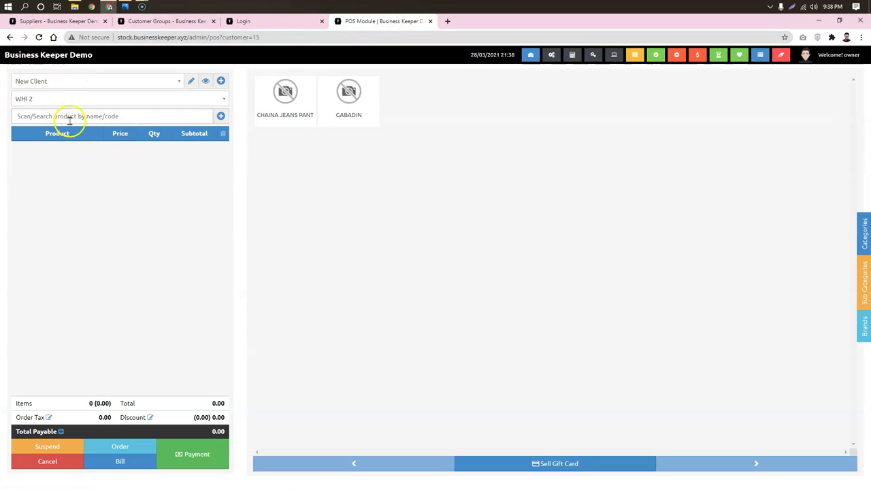
left_click(140, 100)
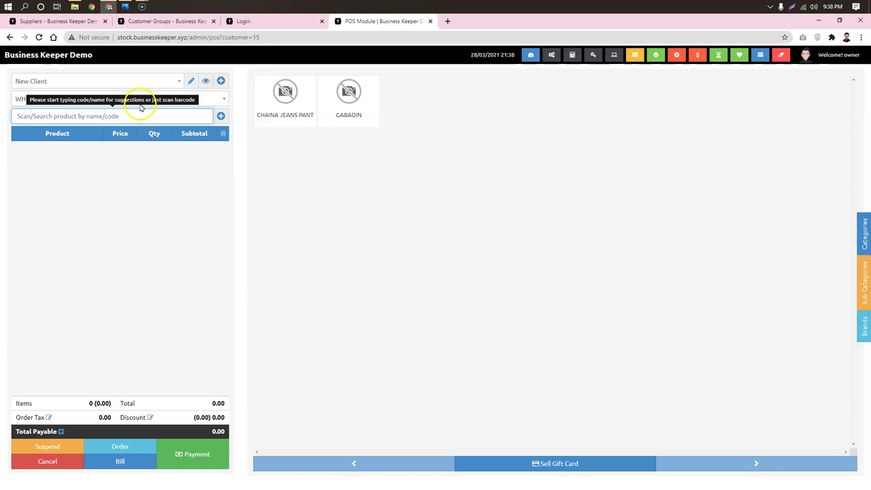
left_click(89, 116)
type("82")
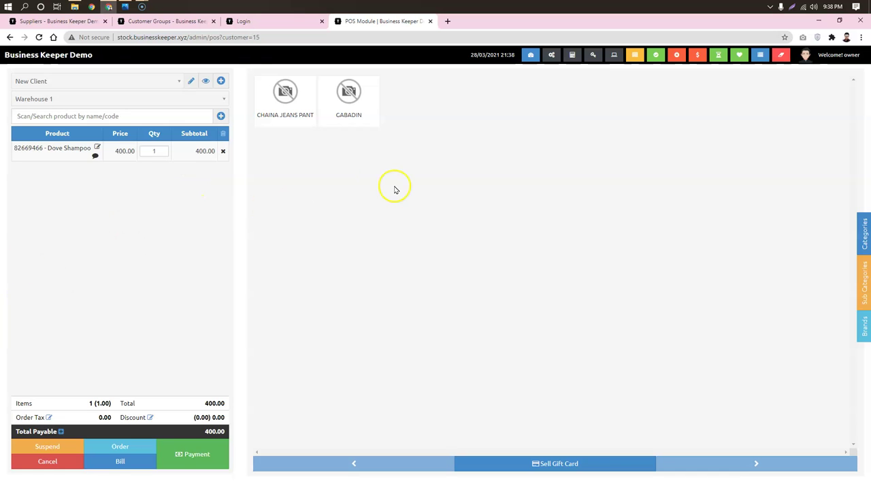
- Open the People > List Customers page
left_click(166, 21)
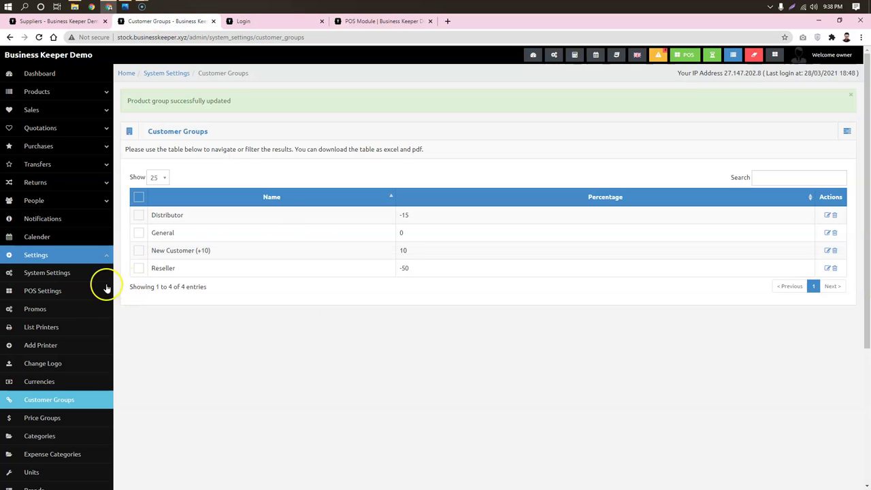
scroll(96, 293, "down", 3)
scroll(54, 155, "up", 3)
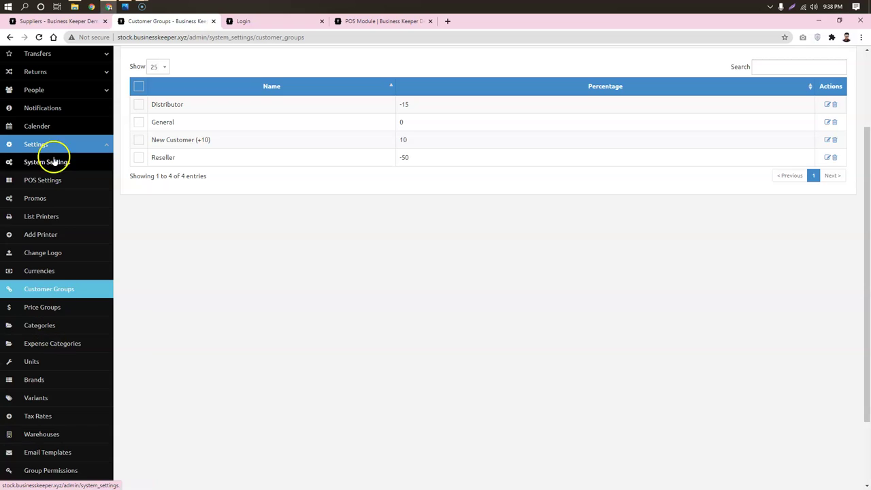
left_click(54, 144)
left_click(44, 201)
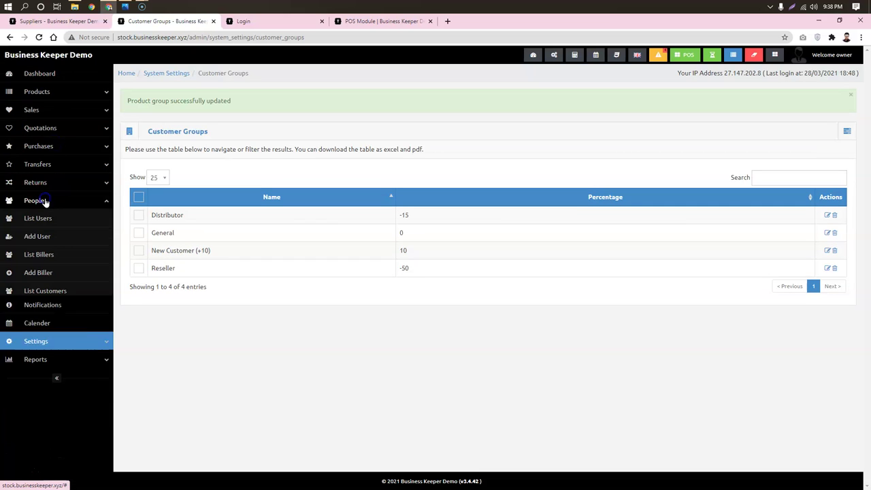
left_click(46, 291)
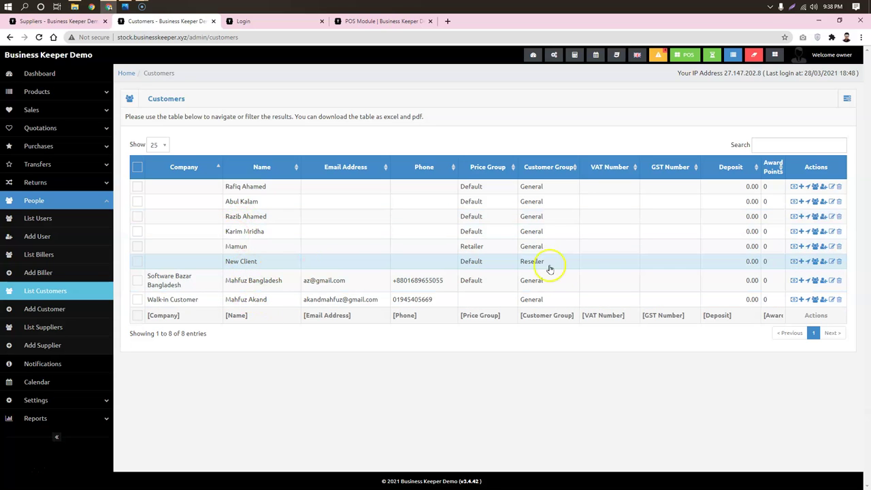
- Change New Client's customer group from Reseller to General
left_click(831, 261)
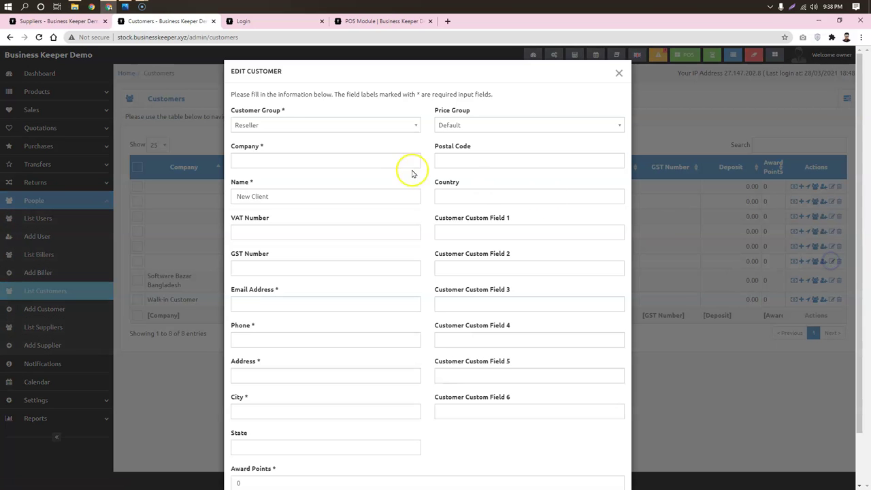
left_click(306, 123)
left_click(307, 139)
scroll(539, 352, "down", 2)
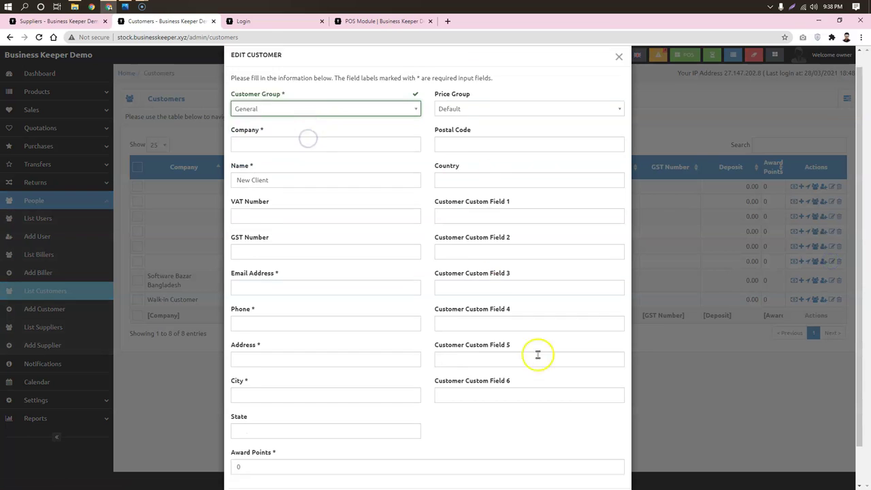
scroll(538, 352, "down", 3)
left_click(611, 458)
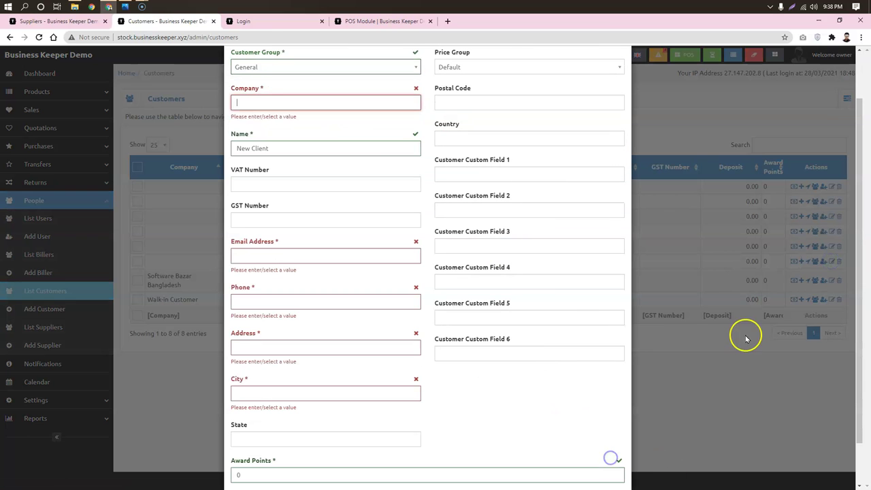
- Autofill New Client's company and contact details and save the customer
left_click(311, 98)
left_click(287, 128)
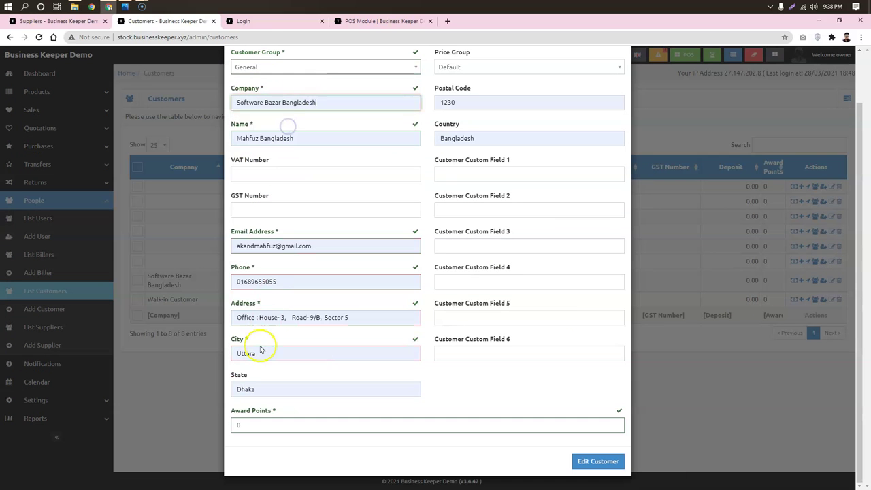
left_click(240, 247)
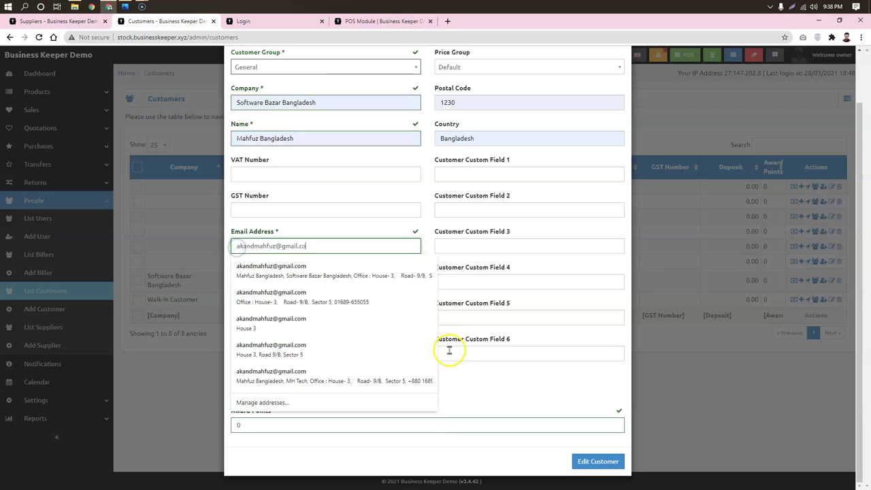
left_click(597, 461)
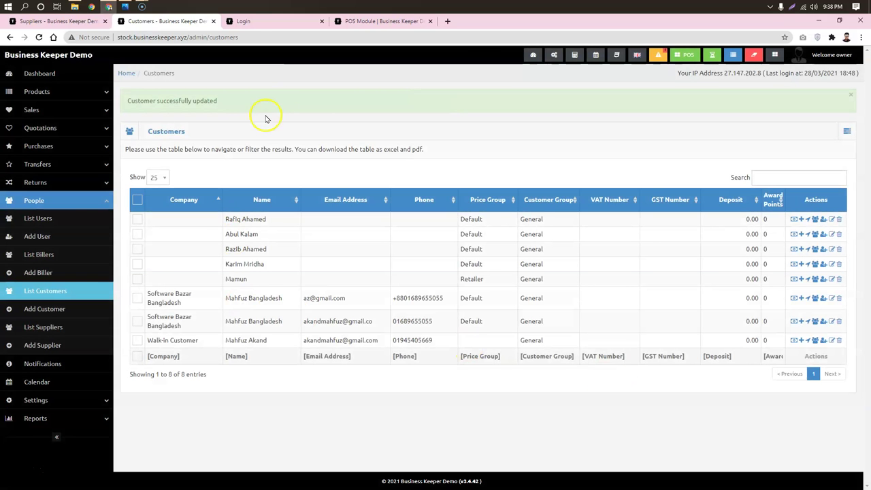
- Reload the point-of-sale page showing customer Software Bazar Bangladesh and empty the cart to 0.00
left_click(353, 22)
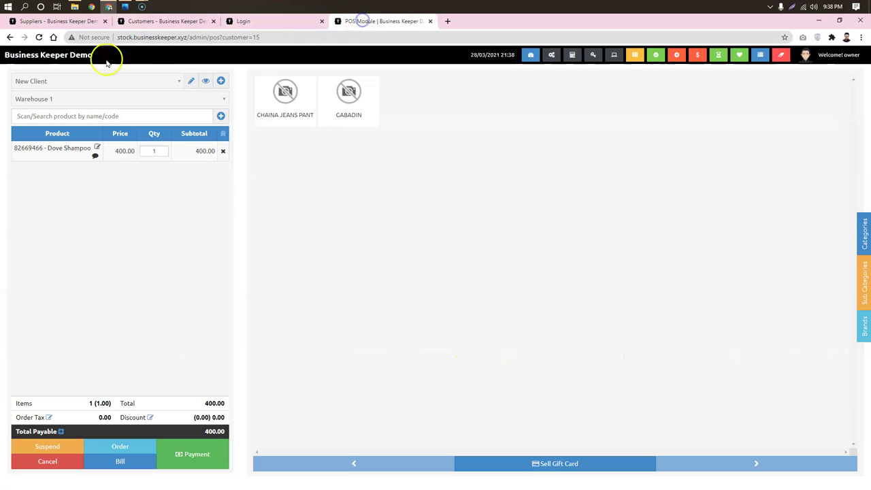
left_click(38, 37)
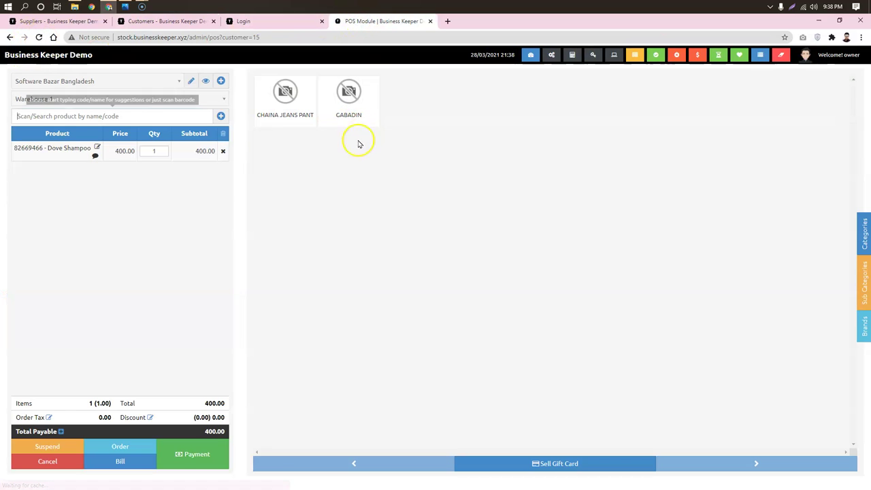
left_click(223, 153)
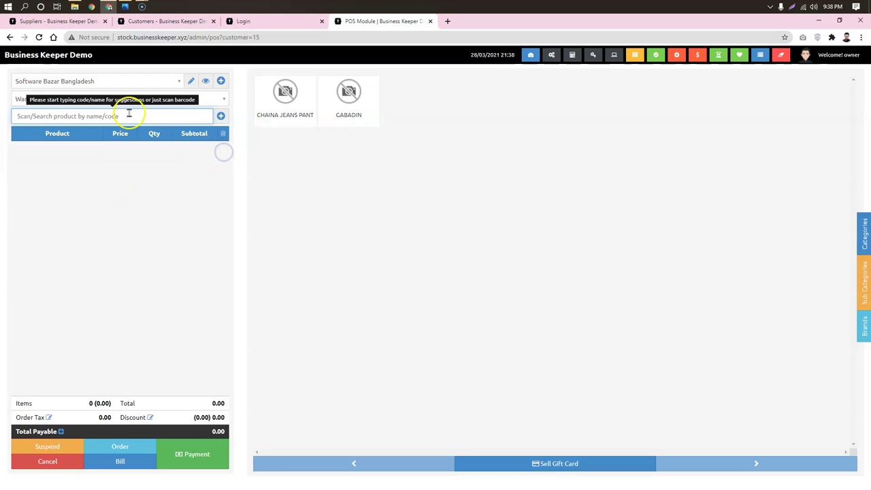